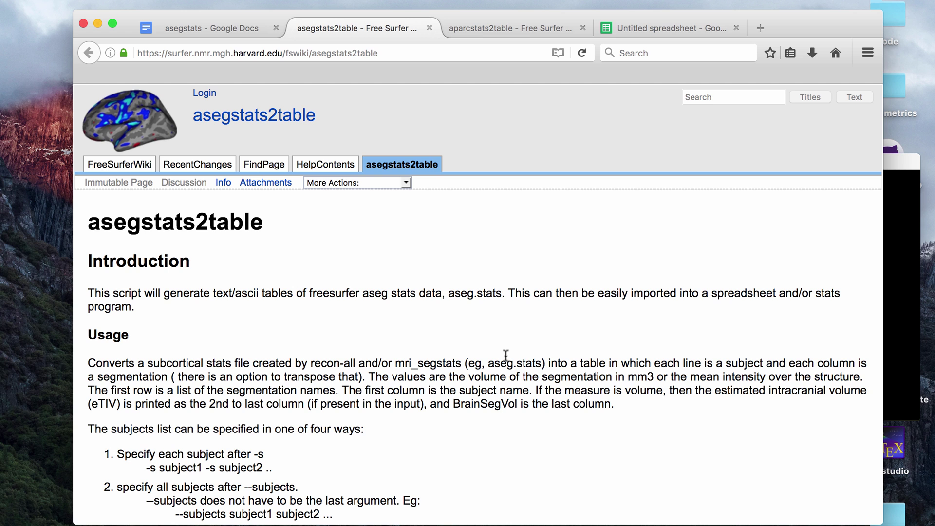
Compare the asegstats2table and aparcstats2table wiki pages to read their usage.
{"action": "left_click", "coordinate": [502, 33]}
{"action": "scroll", "coordinate": [495, 157], "scroll_direction": "up", "scroll_amount": 3}
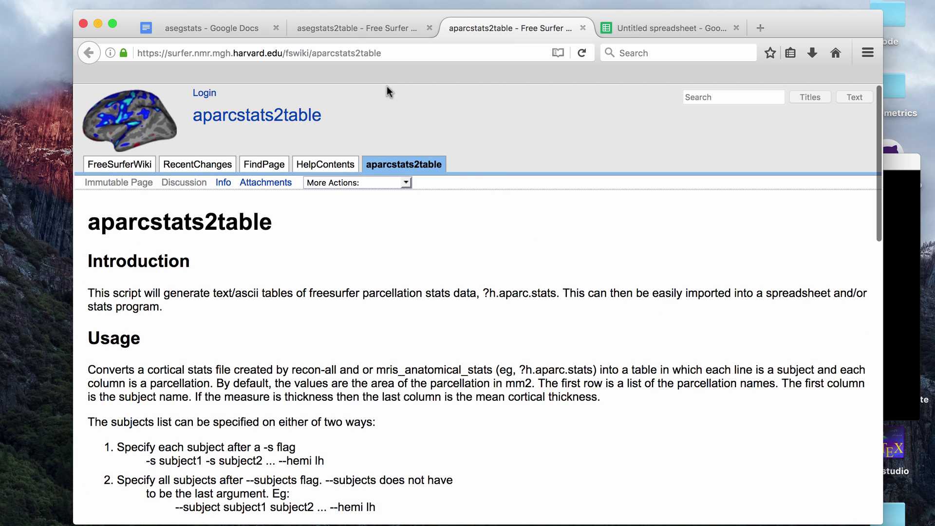
{"action": "left_click", "coordinate": [350, 31]}
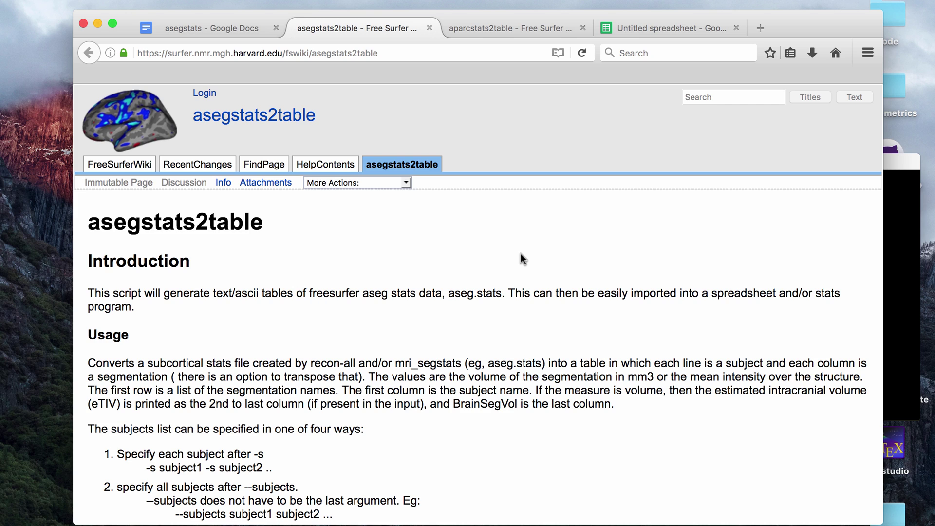
{"action": "triple_click", "coordinate": [255, 294]}
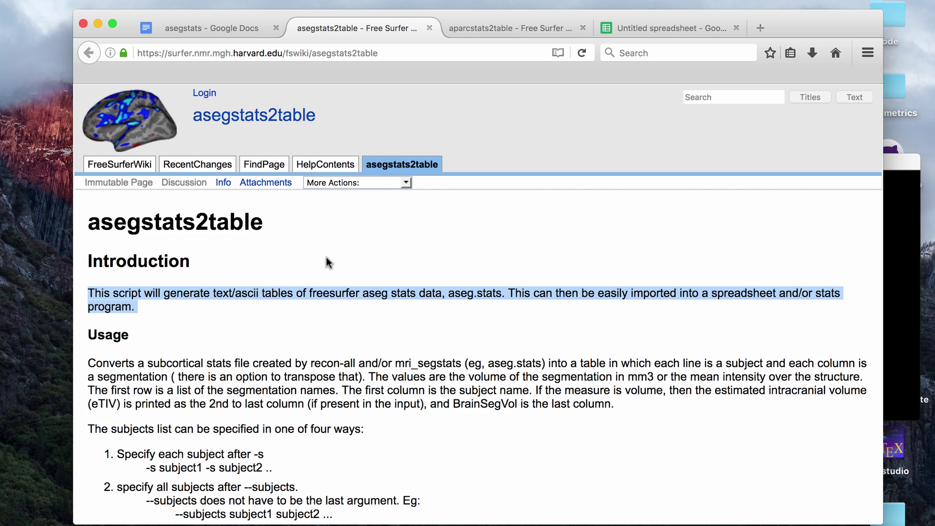
{"action": "left_click", "coordinate": [327, 258]}
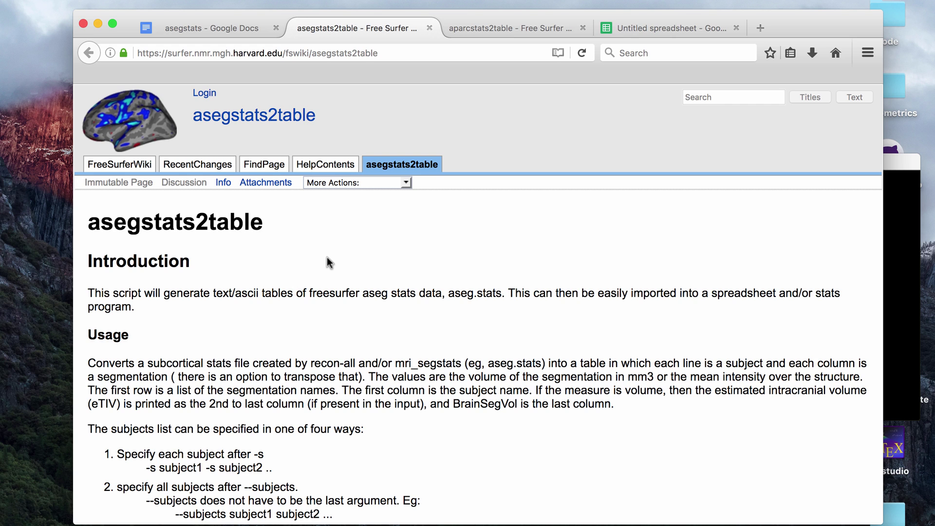
{"action": "left_click", "coordinate": [490, 29]}
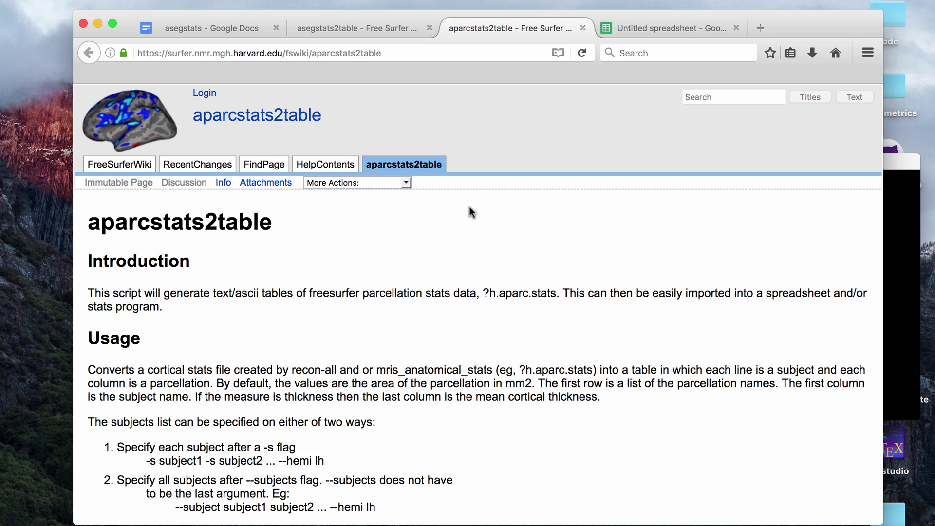
{"action": "left_click", "coordinate": [350, 28]}
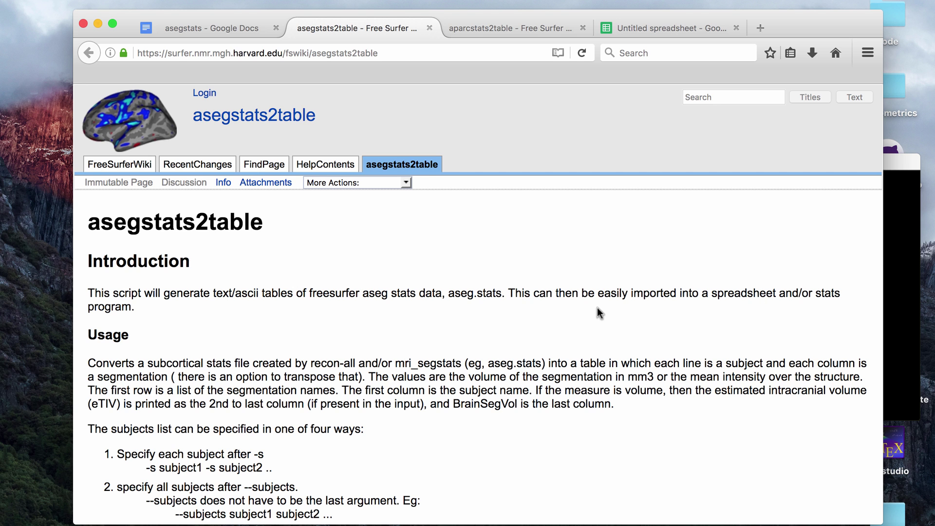
{"action": "scroll", "coordinate": [597, 307], "scroll_direction": "down", "scroll_amount": 5}
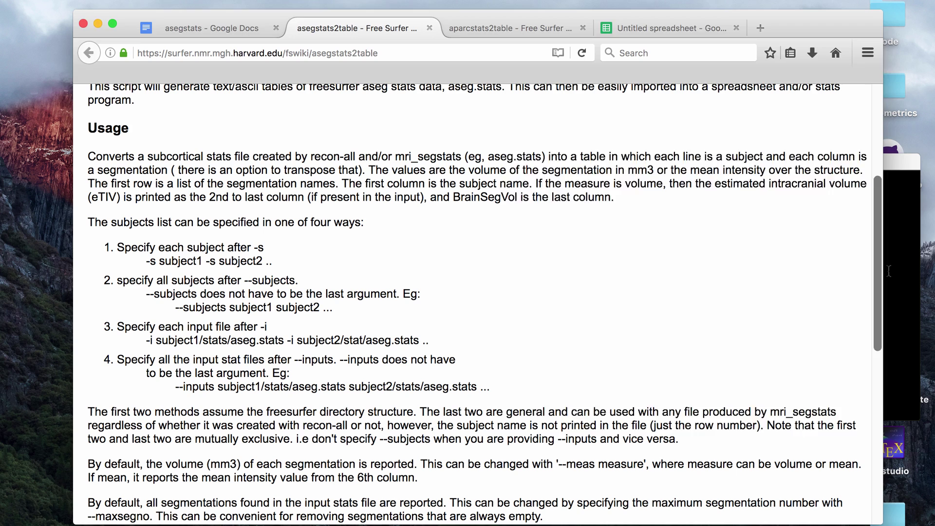
Enter the asegstats2table command name in Terminal, using Tab completion.
{"action": "left_click", "coordinate": [889, 271]}
{"action": "type", "text": "asegstats"}
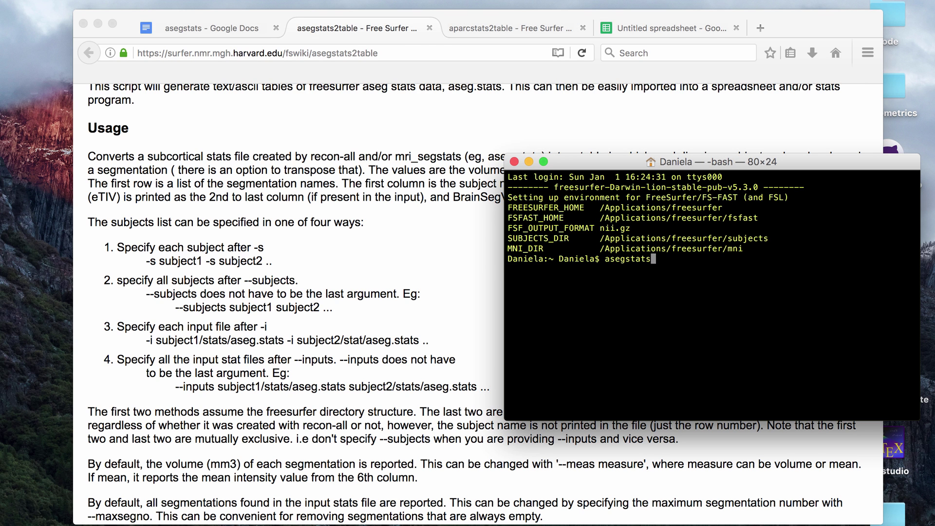
{"action": "left_click", "coordinate": [414, 319]}
{"action": "scroll", "coordinate": [414, 319], "scroll_direction": "down", "scroll_amount": 10}
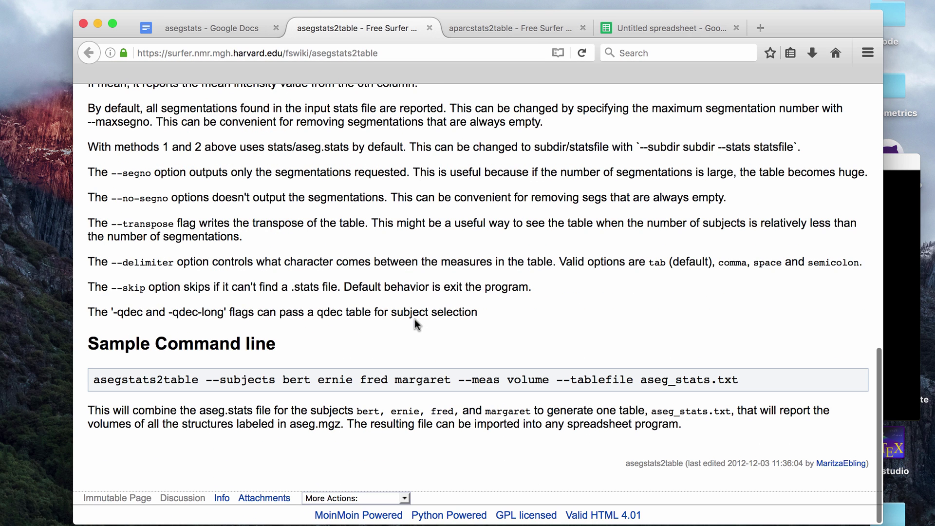
{"action": "left_click", "coordinate": [889, 249]}
{"action": "type", "text": "asegstats2"}
{"action": "key", "text": "Tab"}
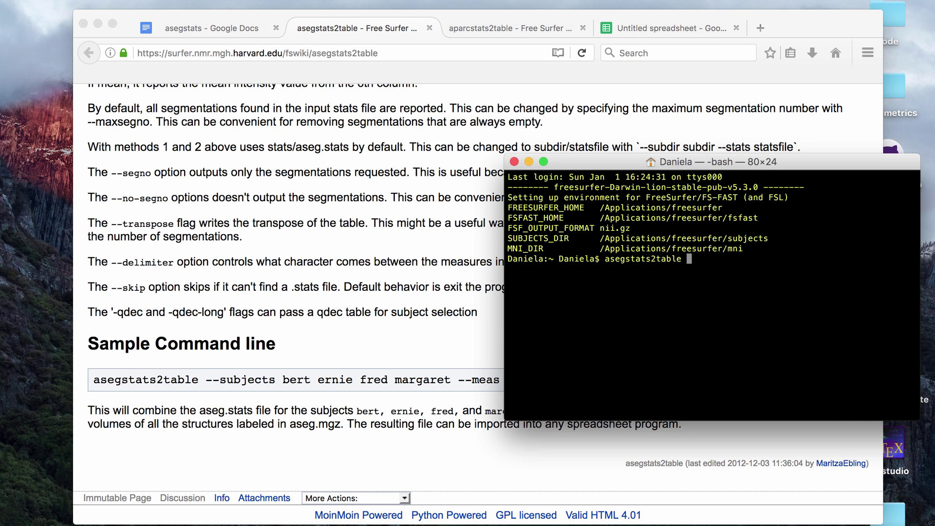
Add --subjects MAD BTC and begin --meas, checking the wiki's options along the way.
{"action": "type", "text": "--subjects"}
{"action": "left_click", "coordinate": [337, 241]}
{"action": "scroll", "coordinate": [243, 224], "scroll_direction": "up", "scroll_amount": 10}
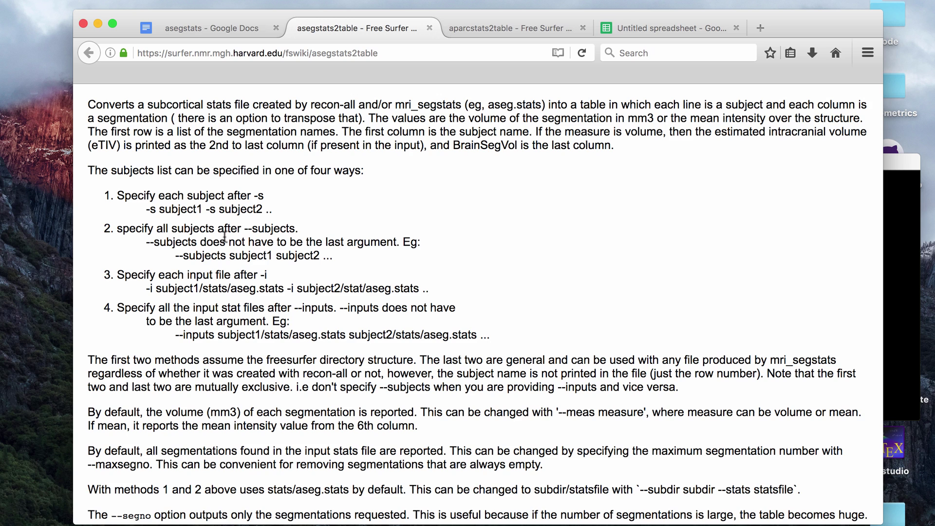
{"action": "left_click", "coordinate": [907, 286]}
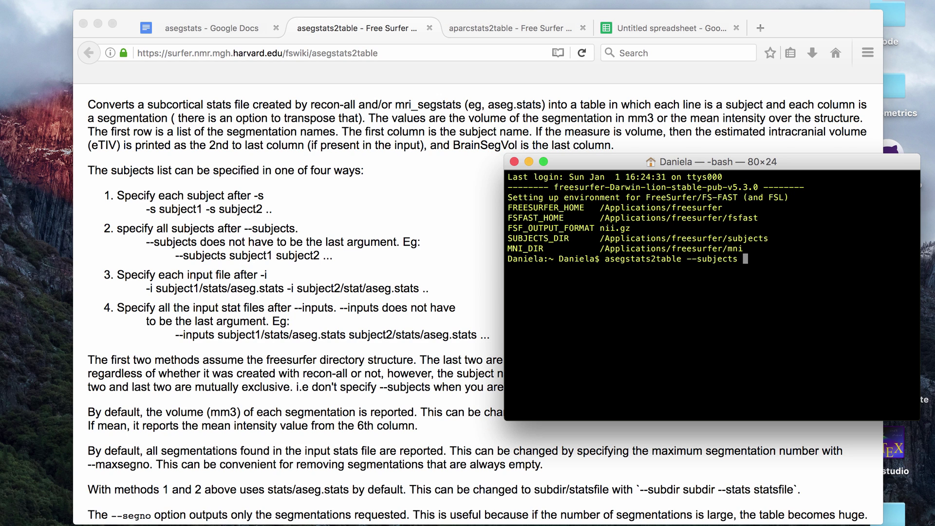
{"action": "type", "text": "MAD BTC"}
{"action": "type", "text": "--meas"}
{"action": "left_click", "coordinate": [433, 273]}
{"action": "scroll", "coordinate": [318, 250], "scroll_direction": "down", "scroll_amount": 10}
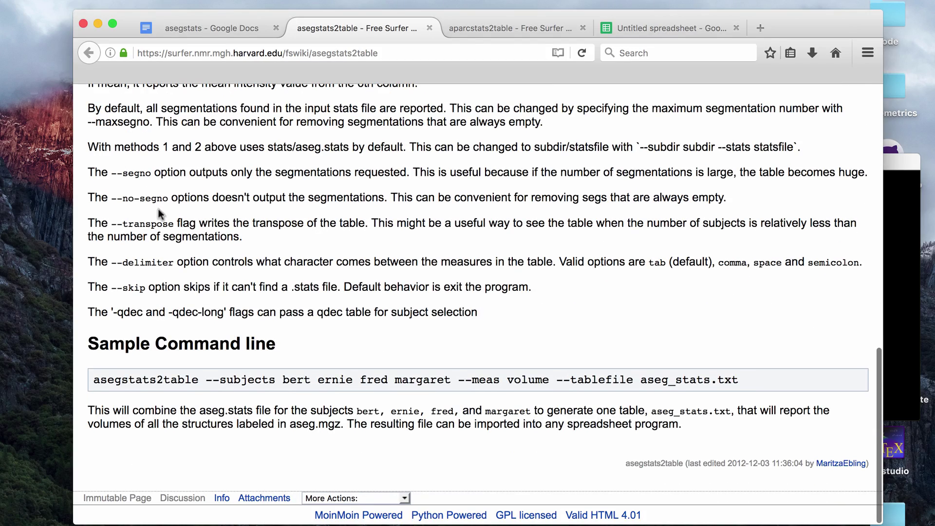
{"action": "scroll", "coordinate": [354, 216], "scroll_direction": "up", "scroll_amount": 2}
{"action": "scroll", "coordinate": [354, 216], "scroll_direction": "up", "scroll_amount": 20}
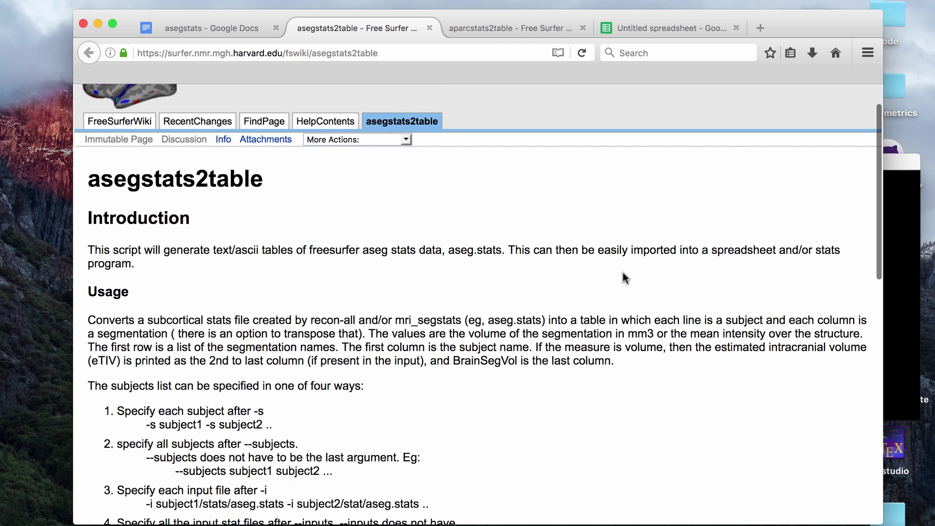
Replace the --meas option with --tablefile aseg0101.txt in the asegstats2table command.
{"action": "left_click", "coordinate": [891, 270]}
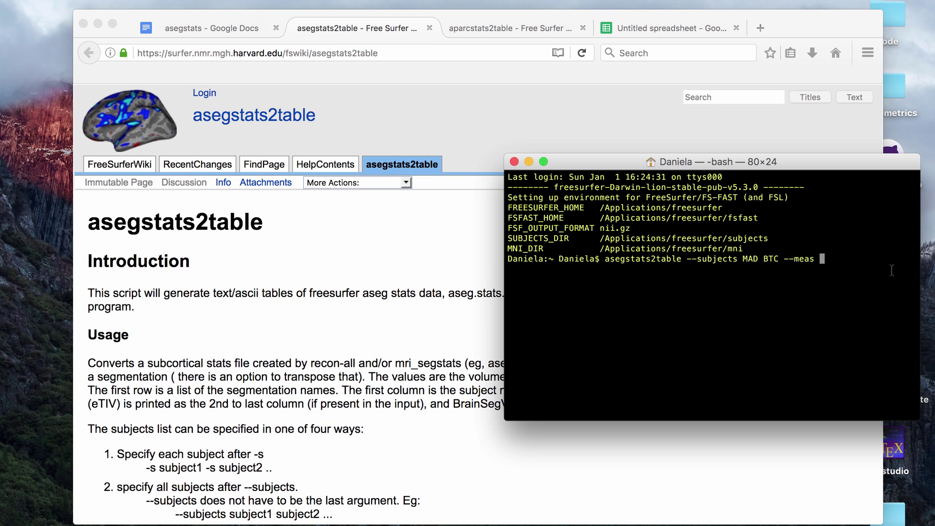
{"action": "key", "text": "BackSpace"}
{"action": "key", "text": "BackSpace"}
{"action": "key", "text": "BackSpace"}
{"action": "key", "text": "BackSpace"}
{"action": "key", "text": "BackSpace"}
{"action": "key", "text": "BackSpace"}
{"action": "key", "text": "BackSpace"}
{"action": "type", "text": "--meas mea"}
{"action": "type", "text": "n"}
{"action": "key", "text": "BackSpace"}
{"action": "key", "text": "BackSpace"}
{"action": "key", "text": "BackSpace"}
{"action": "key", "text": "BackSpace"}
{"action": "key", "text": "BackSpace"}
{"action": "key", "text": "BackSpace"}
{"action": "key", "text": "BackSpace"}
{"action": "key", "text": "BackSpace"}
{"action": "key", "text": "BackSpace"}
{"action": "key", "text": "BackSpace"}
{"action": "key", "text": "BackSpace"}
{"action": "key", "text": "BackSpace"}
{"action": "type", "text": "--tablefile aseg0101.txt"}
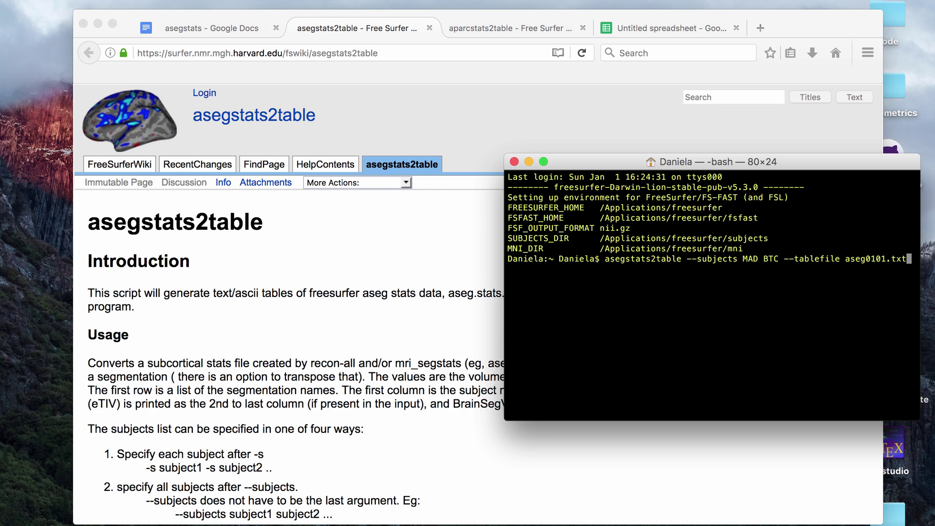
Run the command, then find aseg0101.txt in Spotlight and copy it to the desktop.
{"action": "key", "text": "Return"}
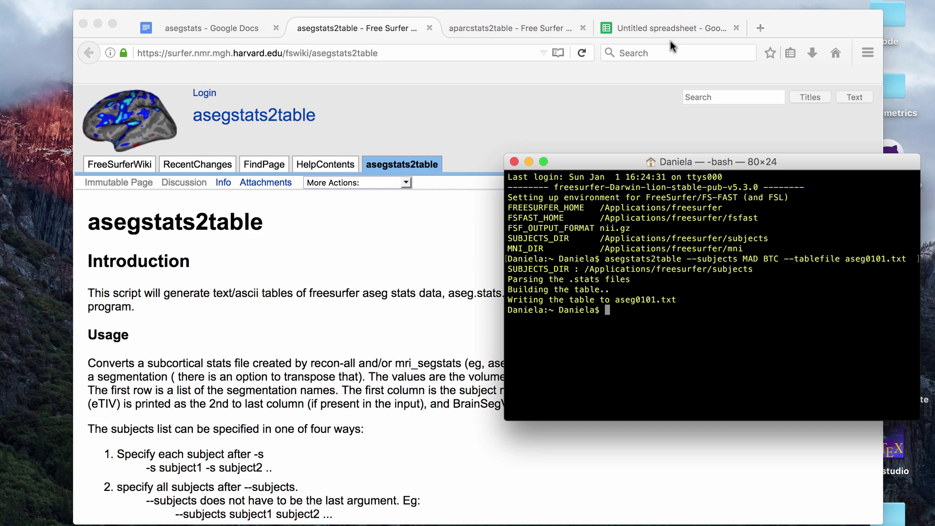
{"action": "key", "text": "super+space"}
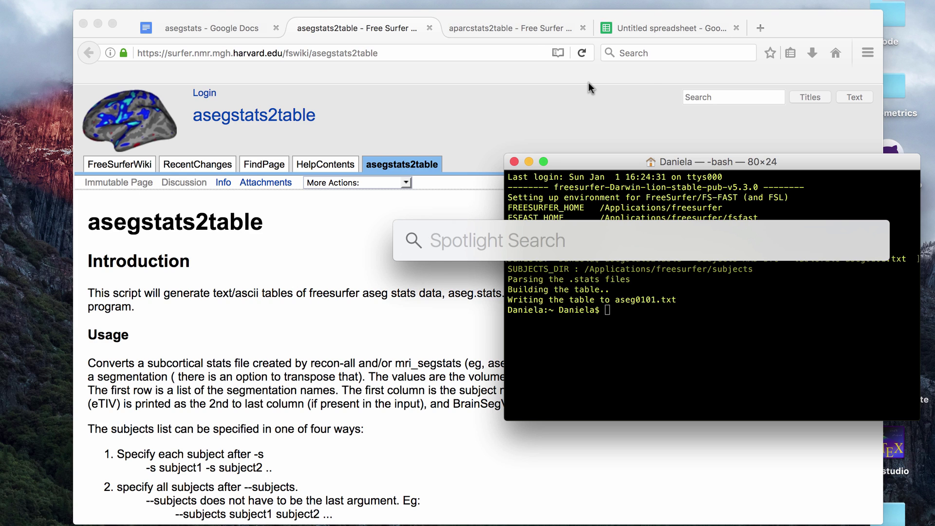
{"action": "type", "text": "aseg"}
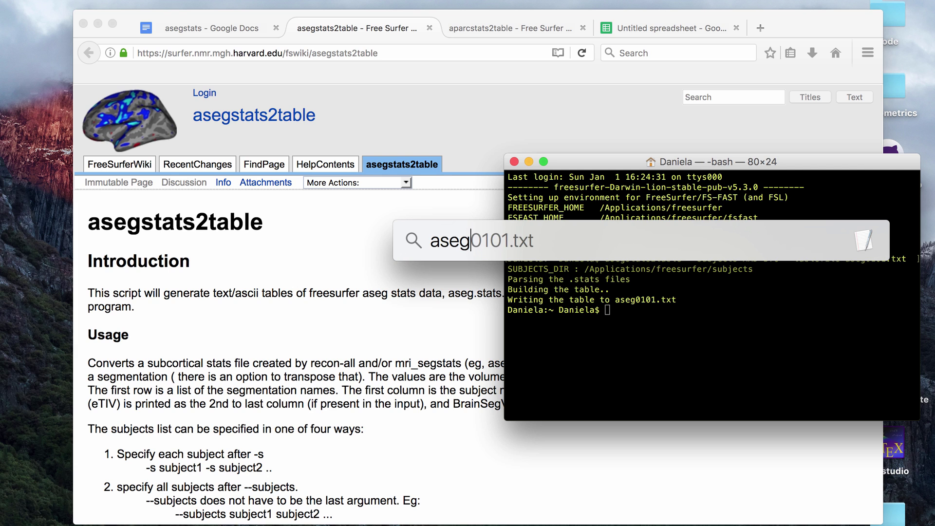
{"action": "type", "text": "0101"}
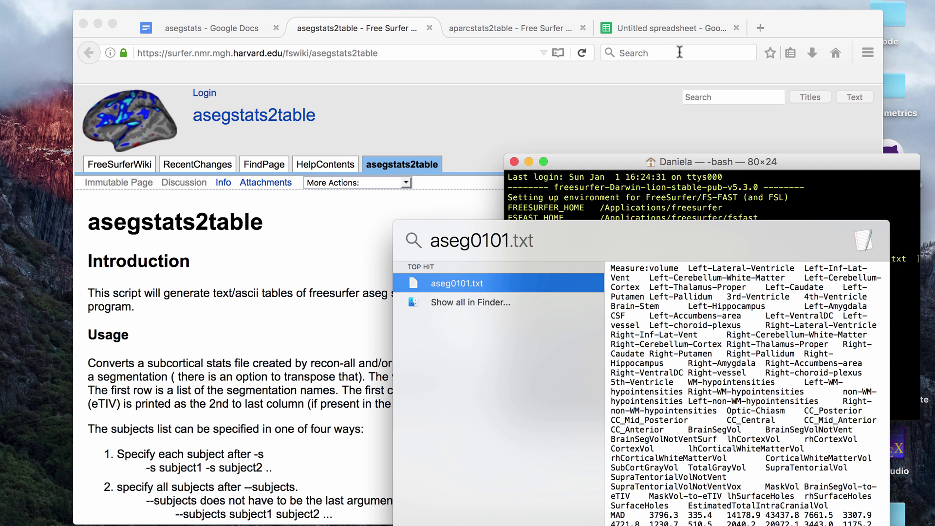
{"action": "left_click_drag", "start_coordinate": [463, 286], "coordinate": [922, 127]}
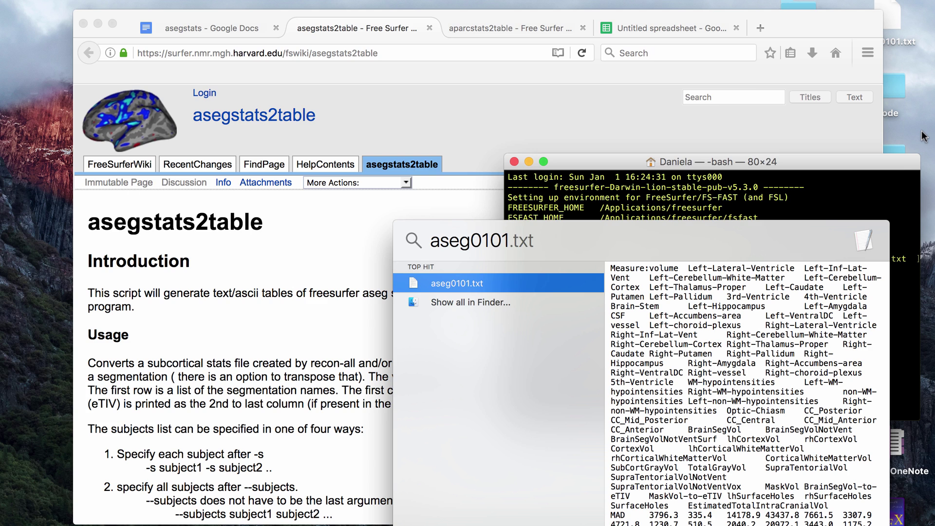
Open aseg0101.txt to check its MAD and BTC rows, then close it.
{"action": "key", "text": "Return"}
{"action": "scroll", "coordinate": [315, 170], "scroll_direction": "down", "scroll_amount": 5}
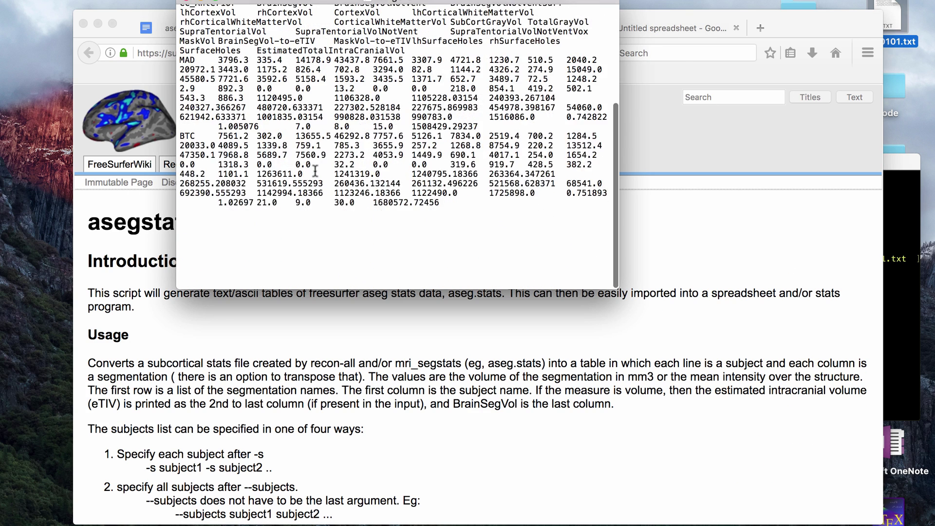
{"action": "scroll", "coordinate": [315, 170], "scroll_direction": "up", "scroll_amount": 3}
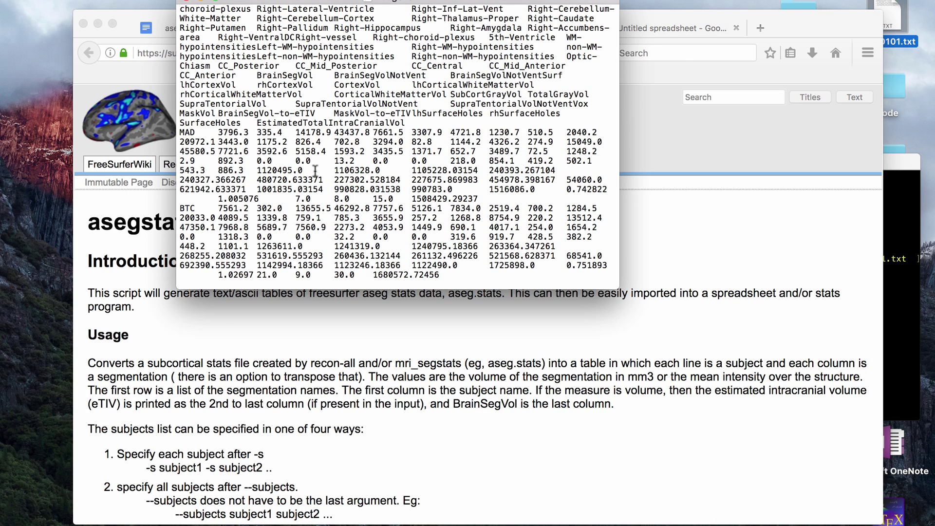
{"action": "left_click", "coordinate": [186, 3]}
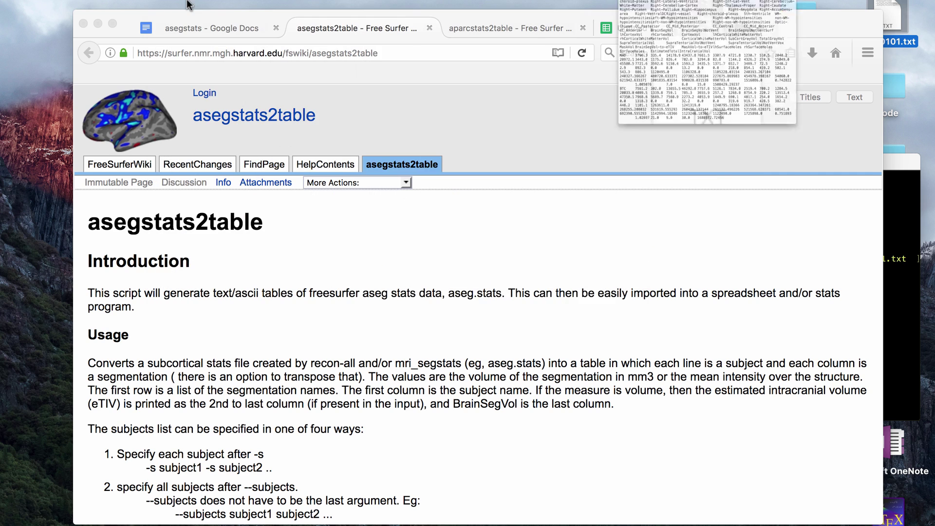
Upload aseg0101.txt from the desktop into the untitled spreadsheet and scan across its volume columns.
{"action": "left_click", "coordinate": [672, 28]}
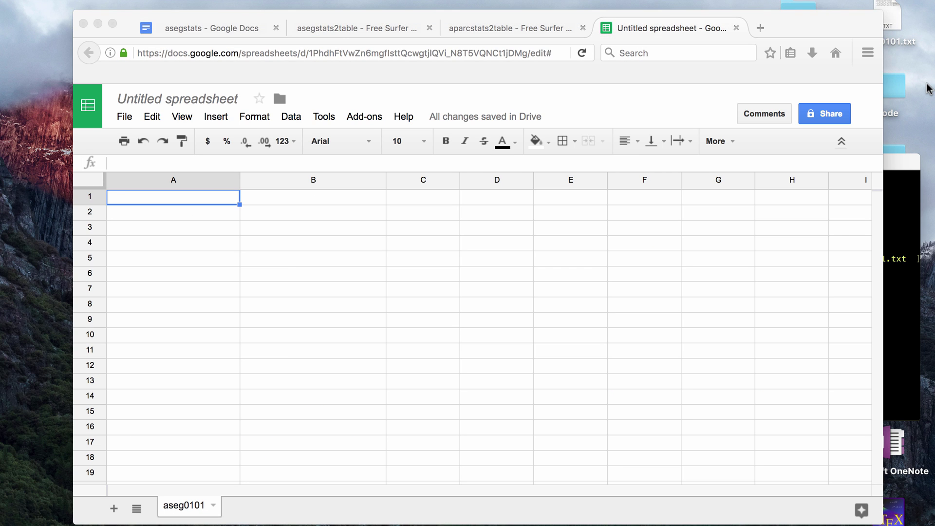
{"action": "left_click", "coordinate": [125, 116]}
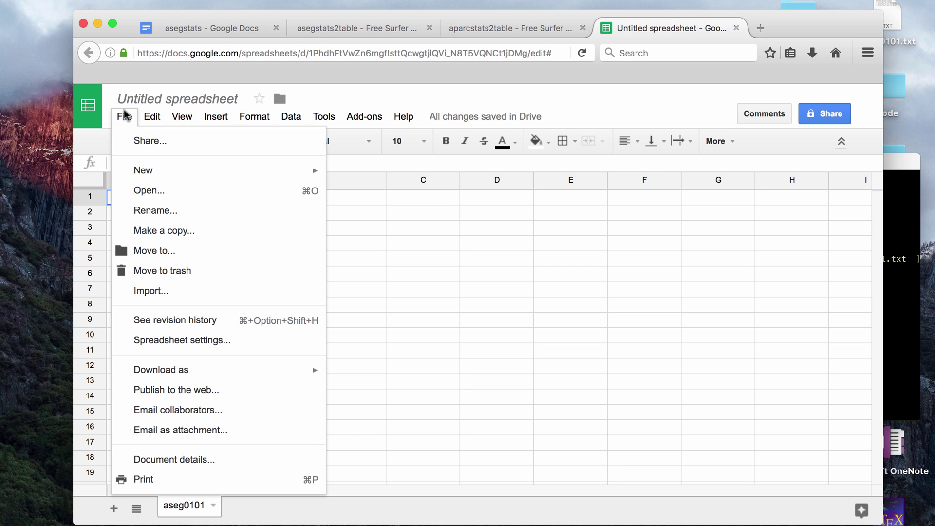
{"action": "left_click", "coordinate": [151, 291]}
{"action": "left_click", "coordinate": [441, 186]}
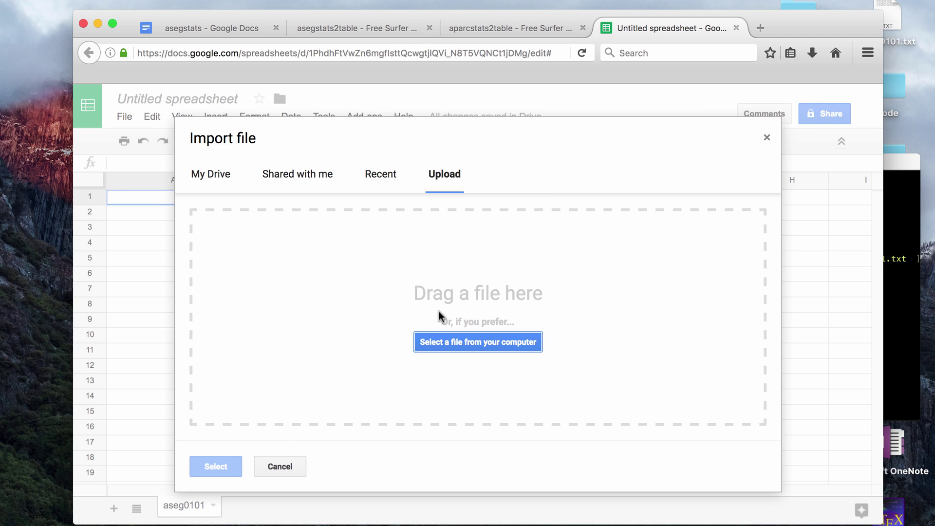
{"action": "left_click", "coordinate": [439, 332]}
{"action": "left_click", "coordinate": [368, 87]}
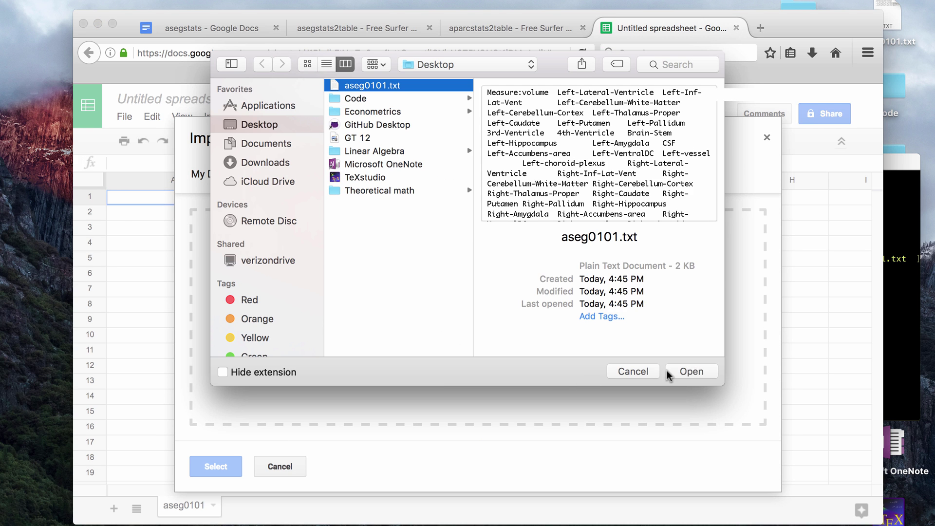
{"action": "left_click", "coordinate": [669, 372]}
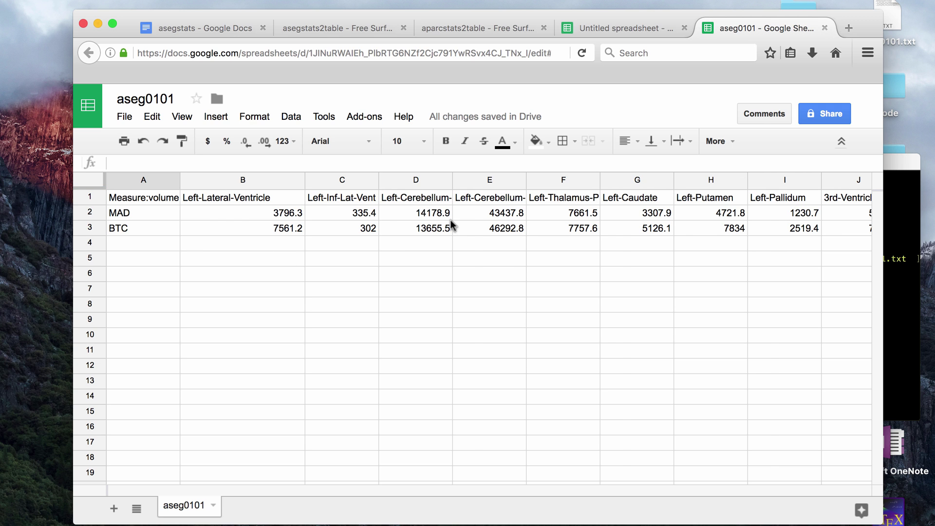
{"action": "scroll", "coordinate": [451, 224], "scroll_direction": "right", "scroll_amount": 20}
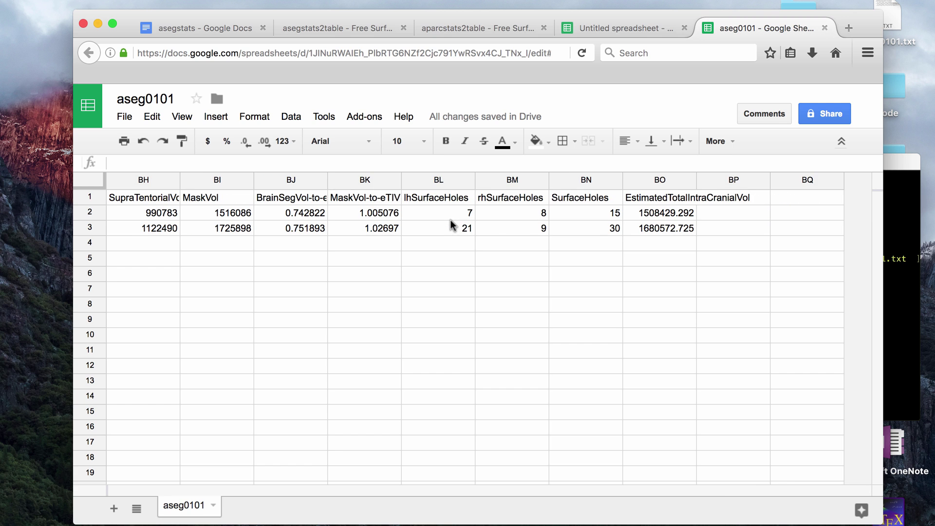
{"action": "scroll", "coordinate": [451, 224], "scroll_direction": "left", "scroll_amount": 20}
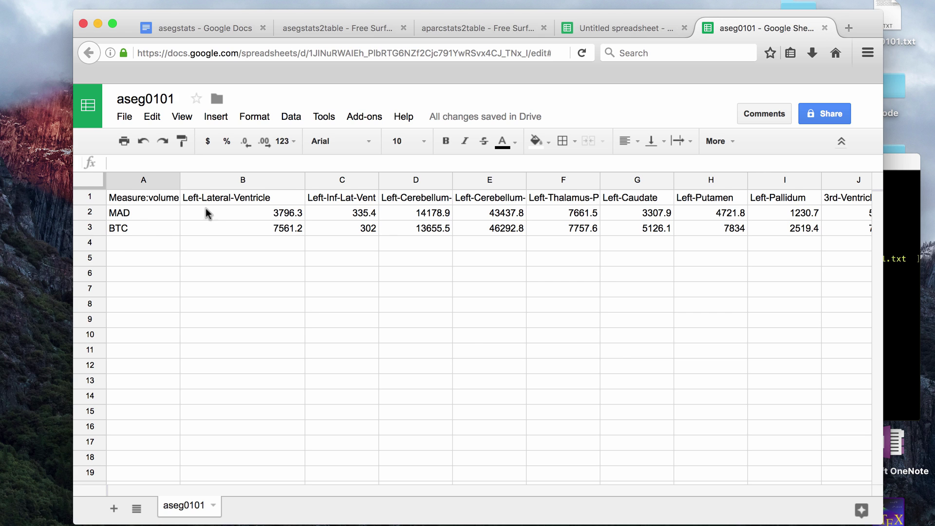
{"action": "scroll", "coordinate": [498, 233], "scroll_direction": "right", "scroll_amount": 5}
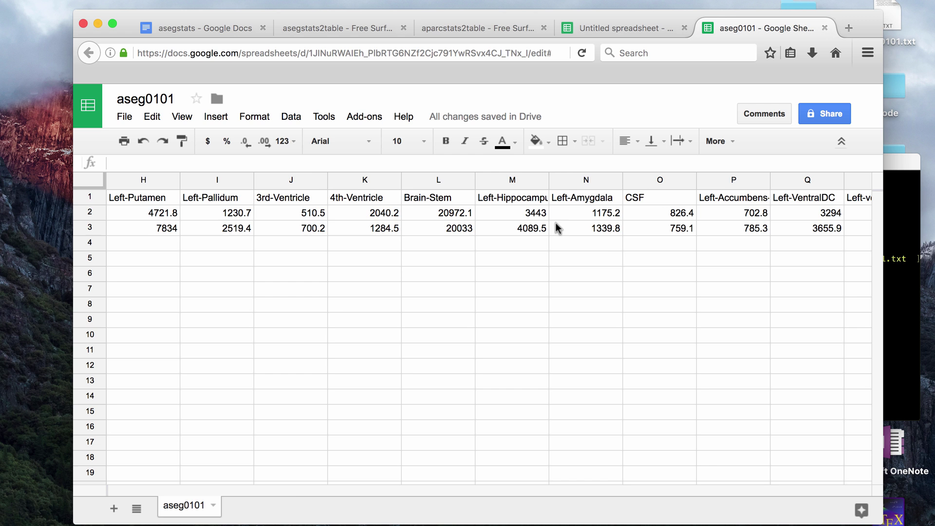
{"action": "scroll", "coordinate": [603, 250], "scroll_direction": "right", "scroll_amount": 2}
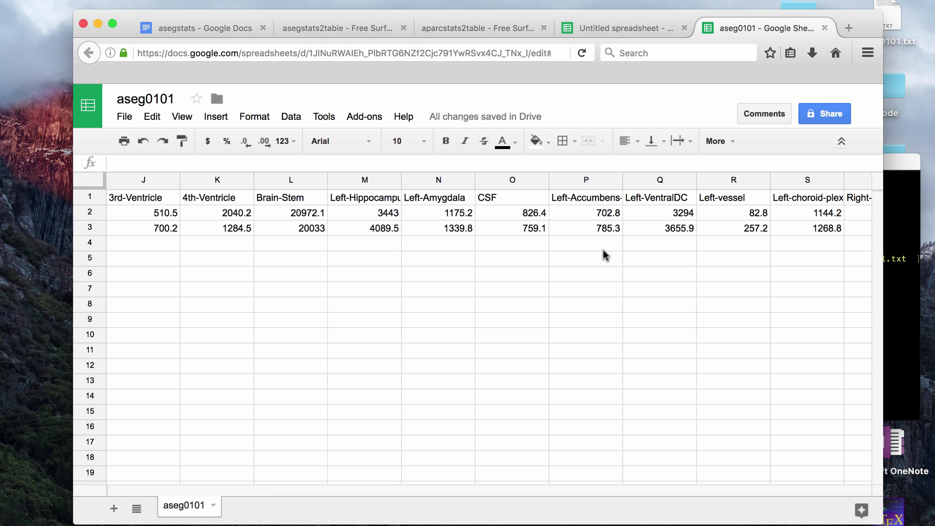
{"action": "scroll", "coordinate": [603, 249], "scroll_direction": "right", "scroll_amount": 20}
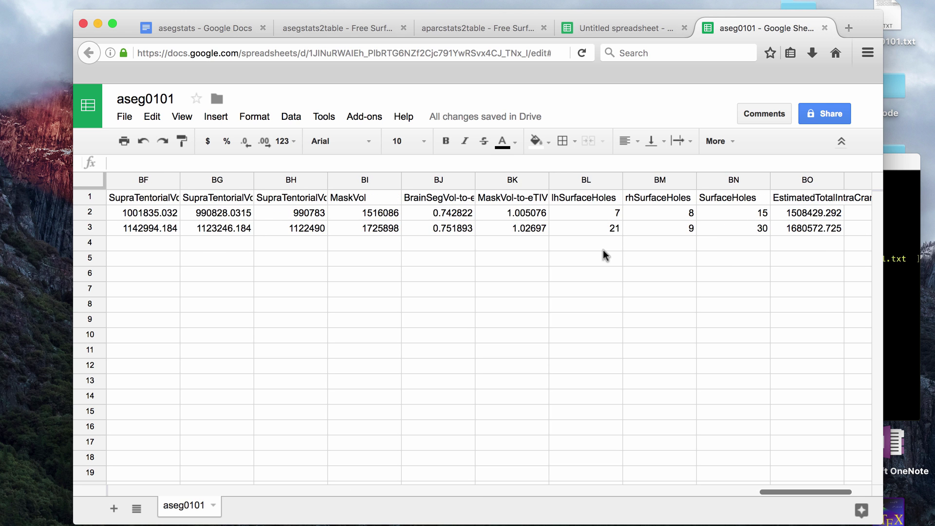
{"action": "scroll", "coordinate": [603, 249], "scroll_direction": "left", "scroll_amount": 20}
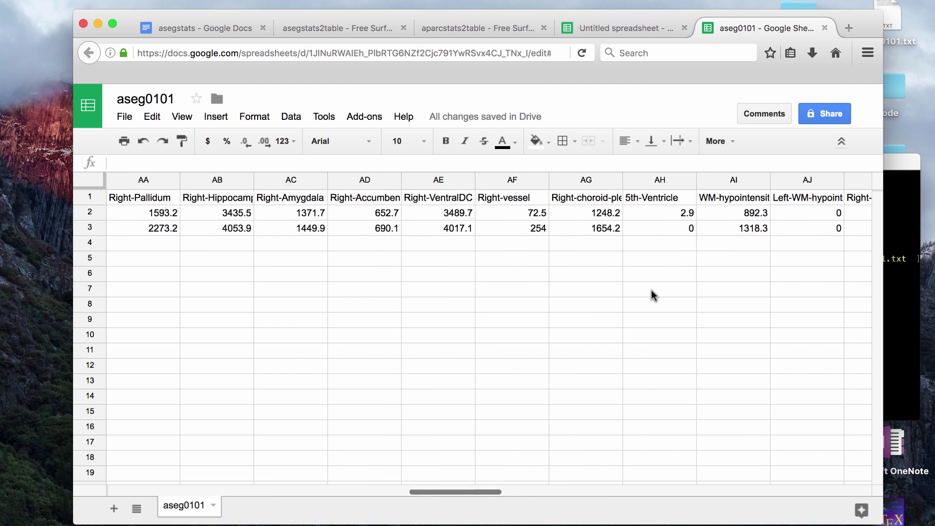
{"action": "scroll", "coordinate": [651, 290], "scroll_direction": "right", "scroll_amount": 20}
{"action": "scroll", "coordinate": [651, 290], "scroll_direction": "left", "scroll_amount": 20}
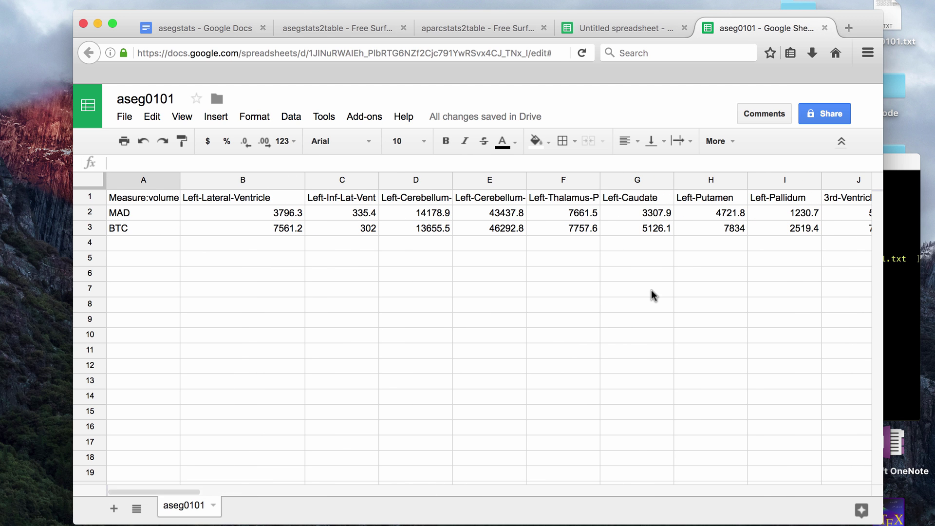
Close the aseg0101 spreadsheet, clear Terminal and change into the Desktop folder.
{"action": "left_click", "coordinate": [825, 28]}
{"action": "left_click", "coordinate": [605, 107]}
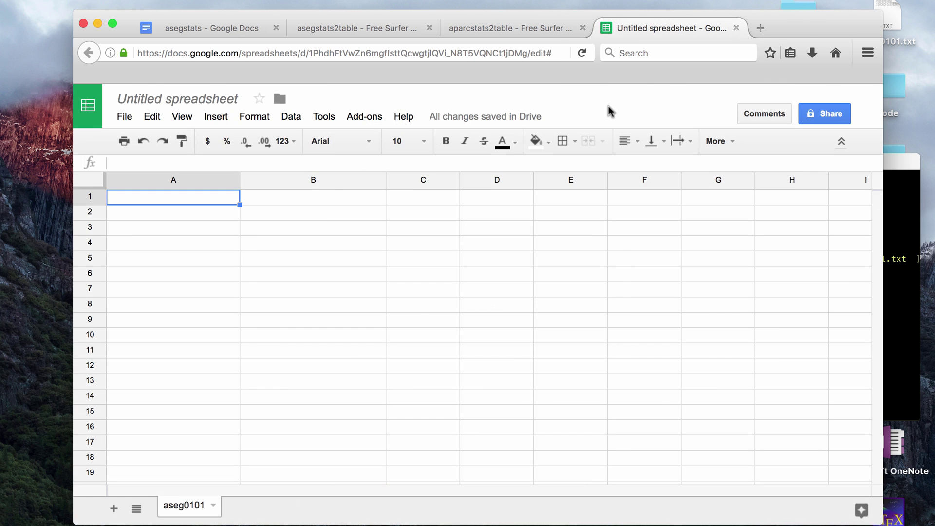
{"action": "left_click", "coordinate": [528, 29]}
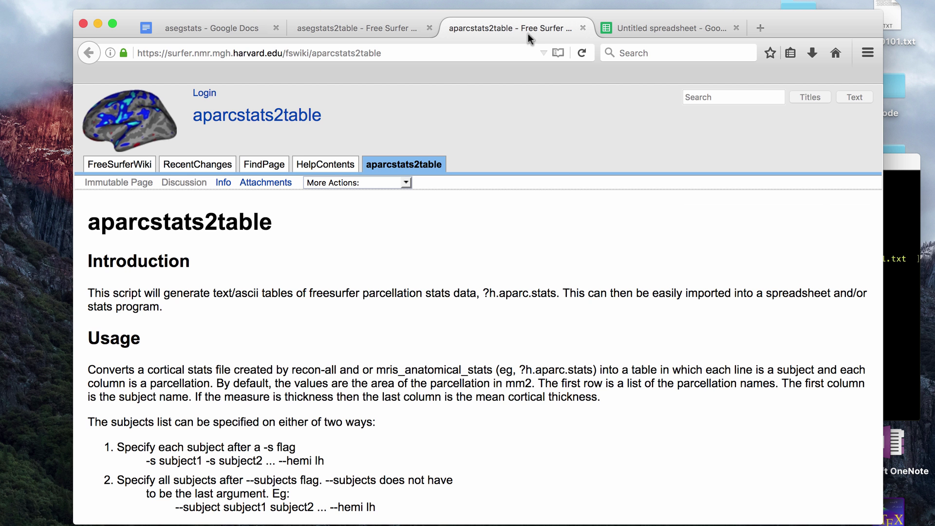
{"action": "left_click", "coordinate": [898, 259]}
{"action": "type", "text": "clear"}
{"action": "key", "text": "Return"}
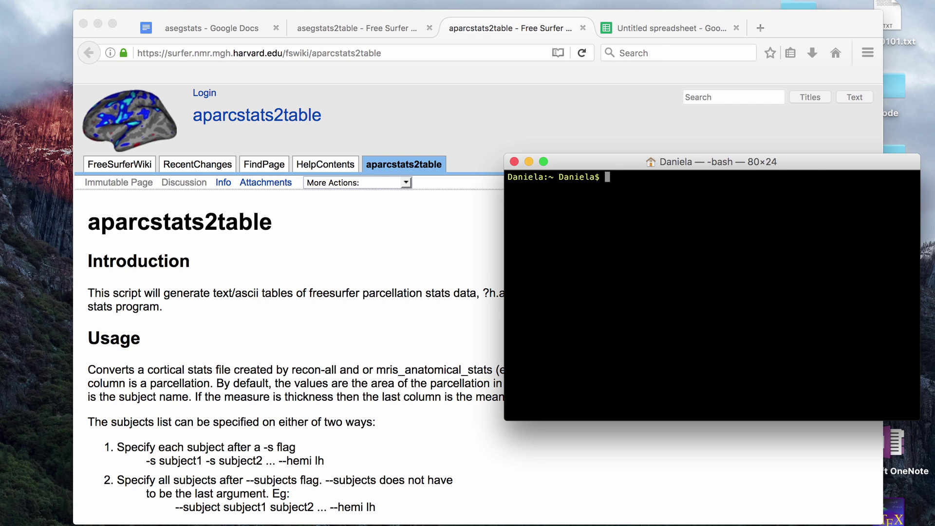
{"action": "type", "text": "cd Desktop/"}
{"action": "key", "text": "Return"}
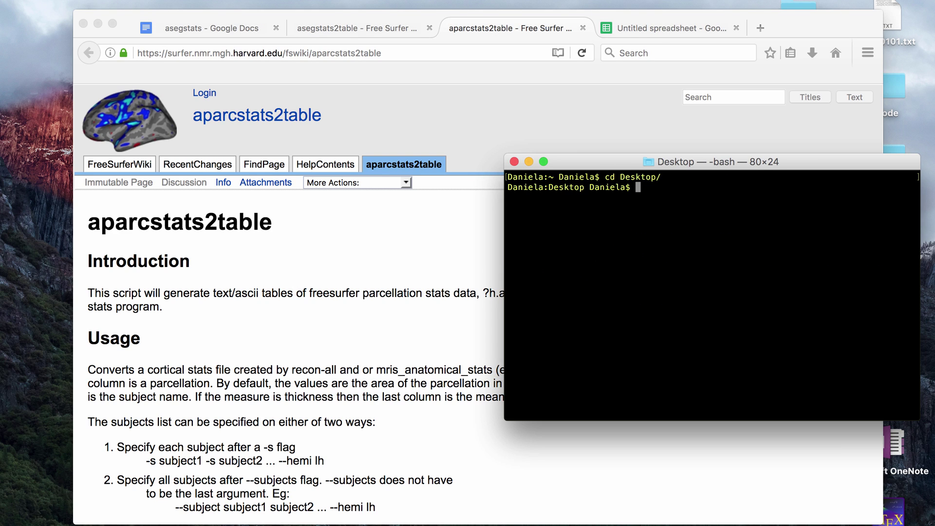
Start aparcstats2table with --subjects MAD BTC --meas thickness, checking the documented options.
{"action": "type", "text": "aparcstats"}
{"action": "key", "text": "Tab"}
{"action": "type", "text": "--"}
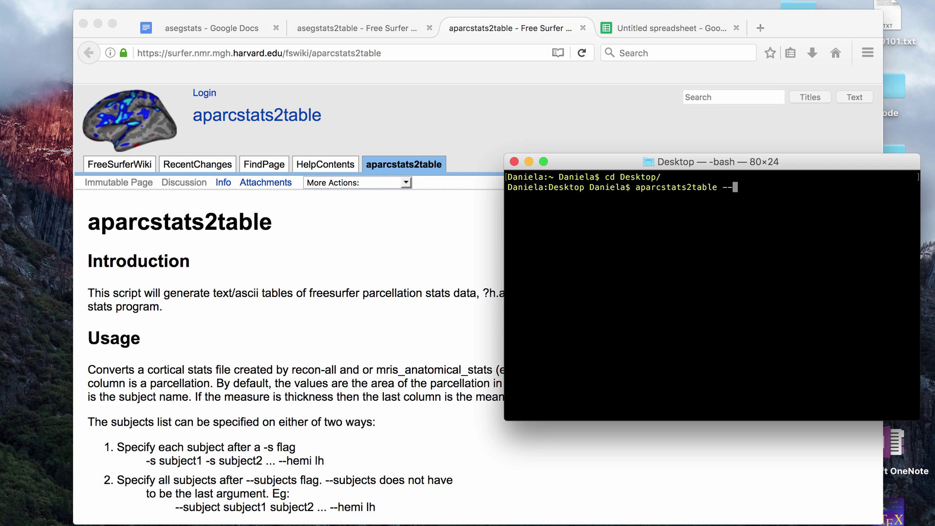
{"action": "type", "text": "subjects MAD BTC --"}
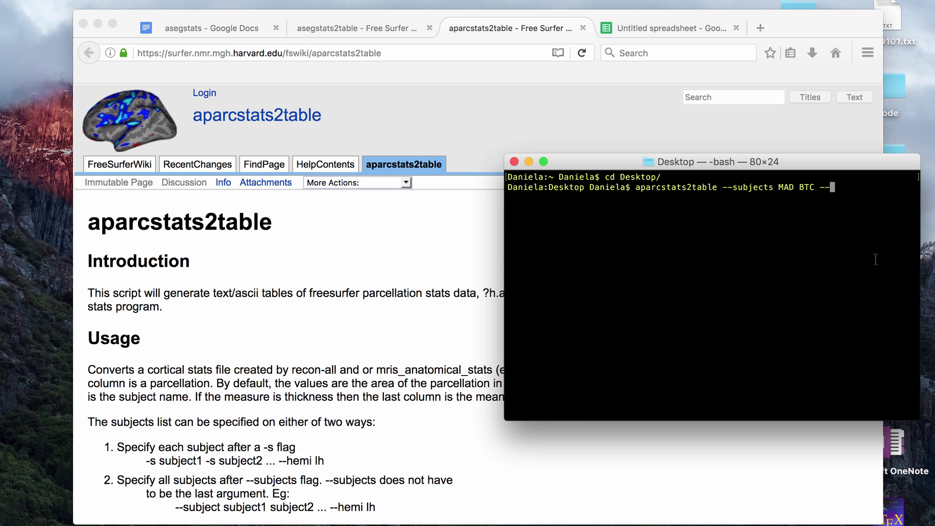
{"action": "left_click", "coordinate": [420, 340]}
{"action": "scroll", "coordinate": [420, 341], "scroll_direction": "down", "scroll_amount": 10}
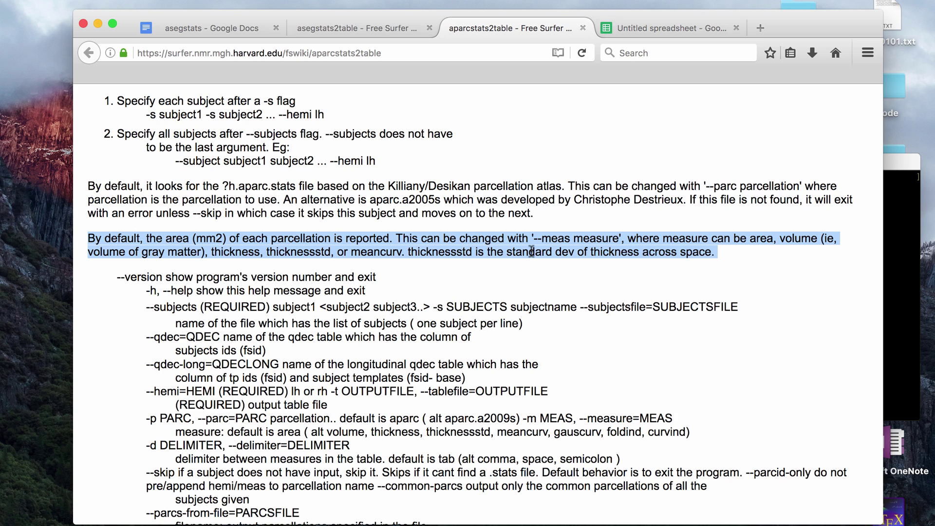
{"action": "left_click", "coordinate": [904, 253]}
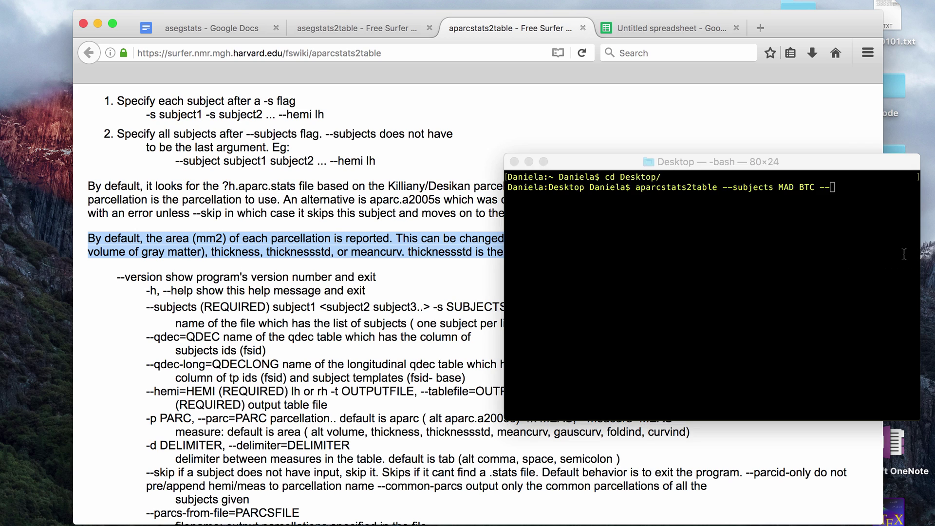
{"action": "type", "text": "meas thickness --"}
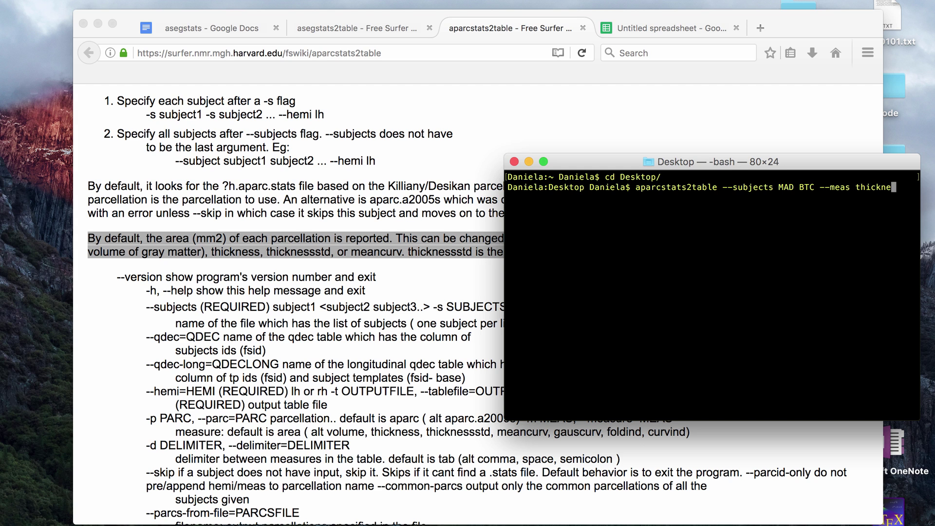
Add --hemi rh and --tablefile aparc0101.txt, then run the command.
{"action": "left_click", "coordinate": [518, 125]}
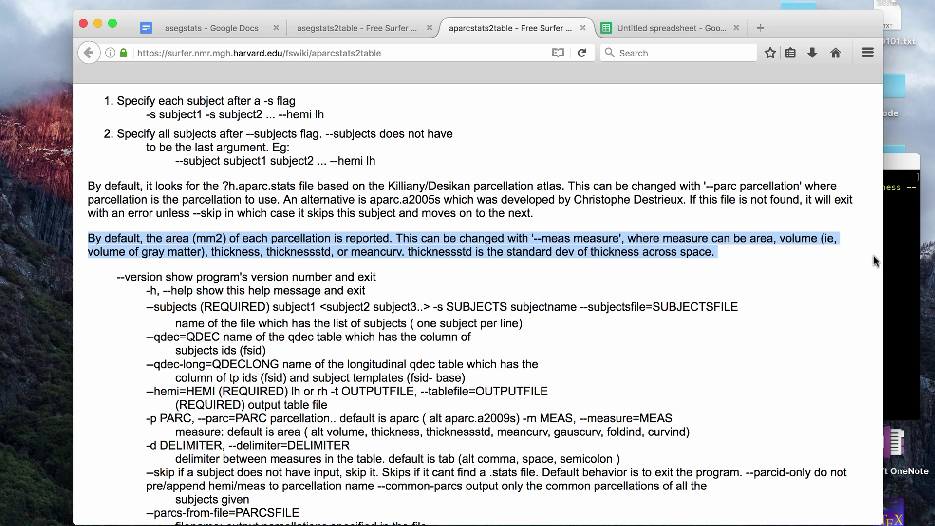
{"action": "left_click", "coordinate": [902, 258]}
{"action": "type", "text": "hemi "}
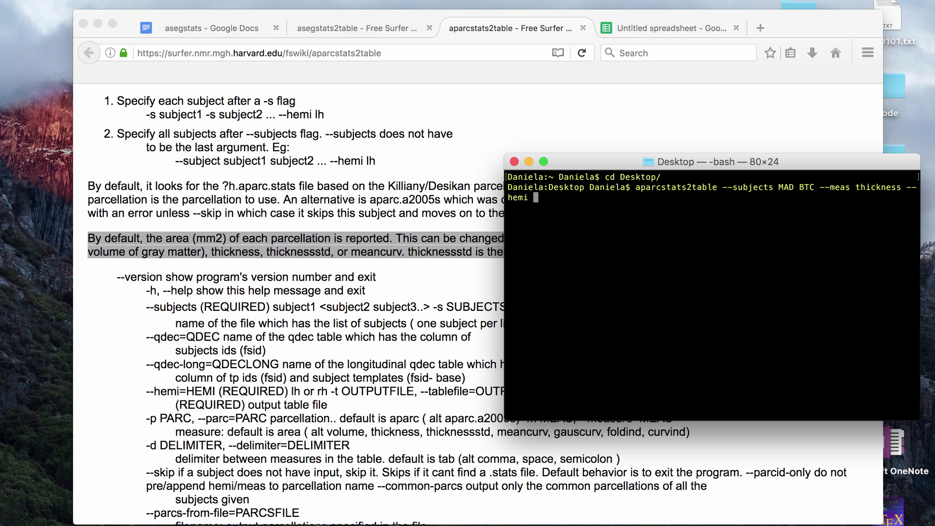
{"action": "type", "text": "rh"}
{"action": "key", "text": "BackSpace"}
{"action": "key", "text": "BackSpace"}
{"action": "key", "text": "BackSpace"}
{"action": "type", "text": "l"}
{"action": "key", "text": "BackSpace"}
{"action": "type", "text": "rh --tablefile aparc"}
{"action": "key", "text": "BackSpace"}
{"action": "type", "text": "0101.txt"}
{"action": "key", "text": "Return"}
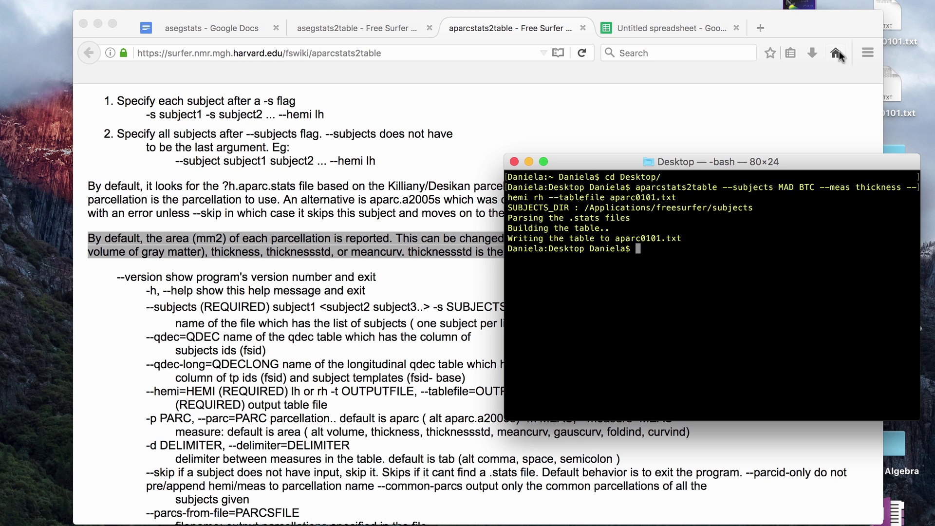
Preview aparc0101.txt from the desktop to check its contents.
{"action": "left_click", "coordinate": [823, 22]}
{"action": "left_click_drag", "start_coordinate": [823, 22], "coordinate": [788, 21]}
{"action": "double_click", "coordinate": [887, 12]}
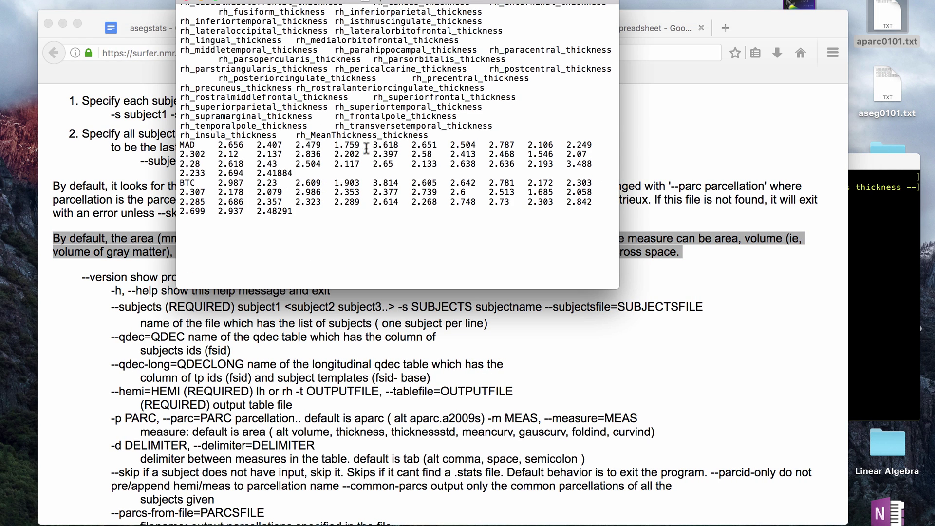
{"action": "scroll", "coordinate": [366, 148], "scroll_direction": "down", "scroll_amount": 2}
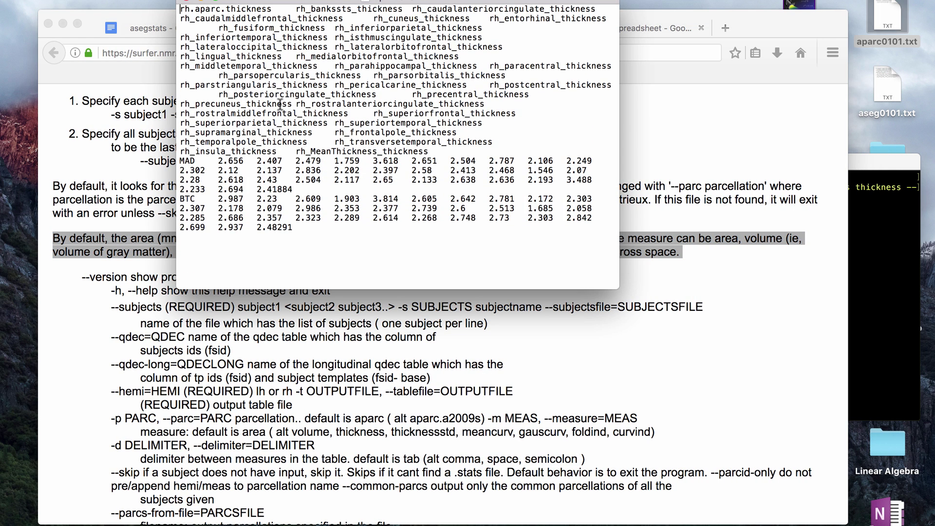
{"action": "left_click", "coordinate": [188, 1]}
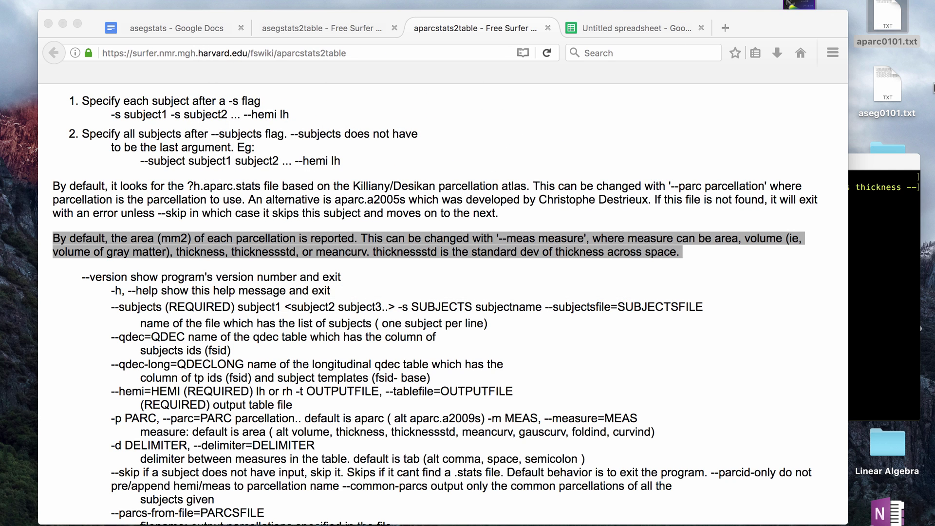
Upload aparc0101.txt into the untitled spreadsheet as a new aparc0101 sheet.
{"action": "left_click", "coordinate": [676, 122]}
{"action": "left_click", "coordinate": [641, 30]}
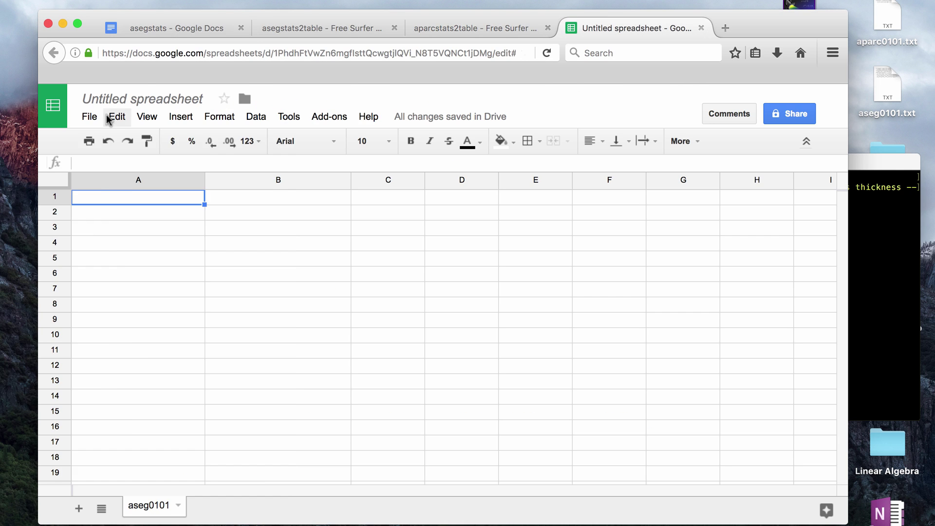
{"action": "left_click", "coordinate": [89, 116]}
{"action": "left_click", "coordinate": [128, 291]}
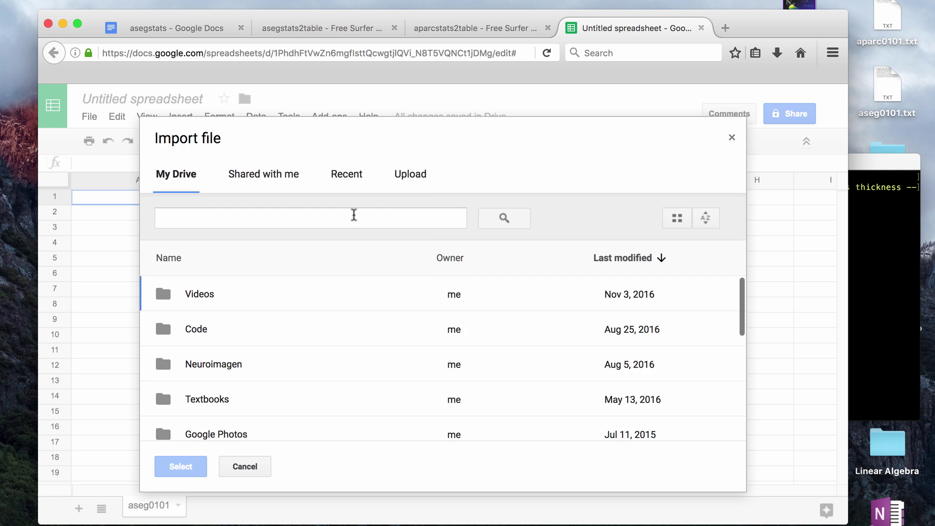
{"action": "left_click", "coordinate": [417, 174]}
{"action": "left_click", "coordinate": [417, 343]}
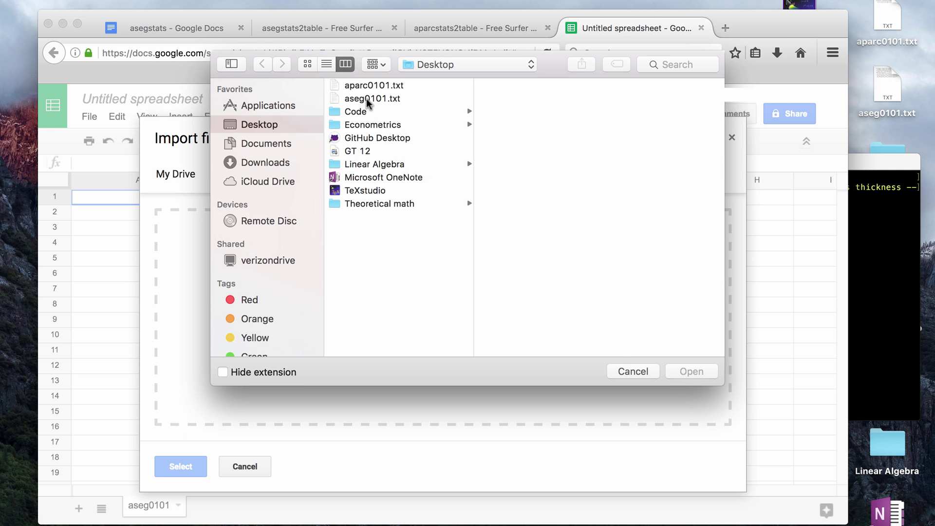
{"action": "left_click", "coordinate": [373, 86]}
{"action": "left_click", "coordinate": [682, 374]}
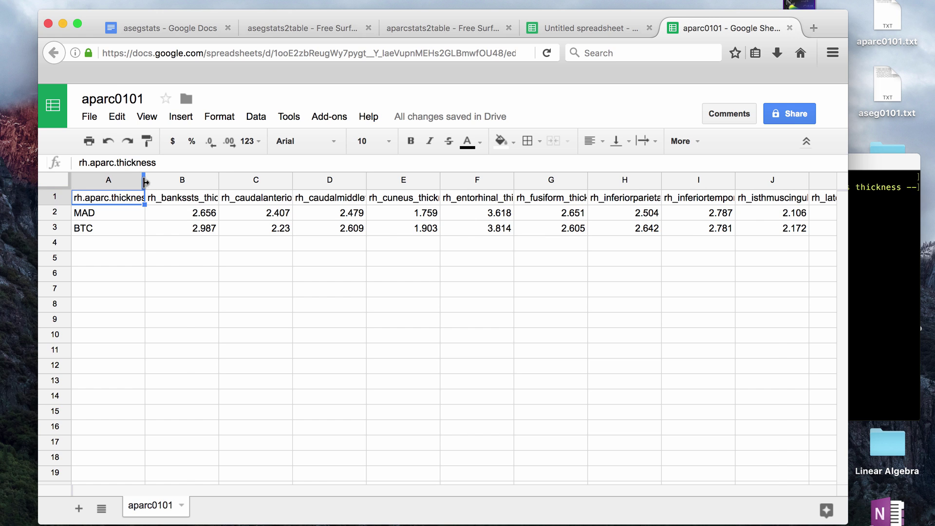
Widen columns A, B and D of the aparc0101 sheet so region names are readable.
{"action": "left_click_drag", "start_coordinate": [146, 180], "coordinate": [189, 180]}
{"action": "left_click_drag", "start_coordinate": [261, 179], "coordinate": [299, 179]}
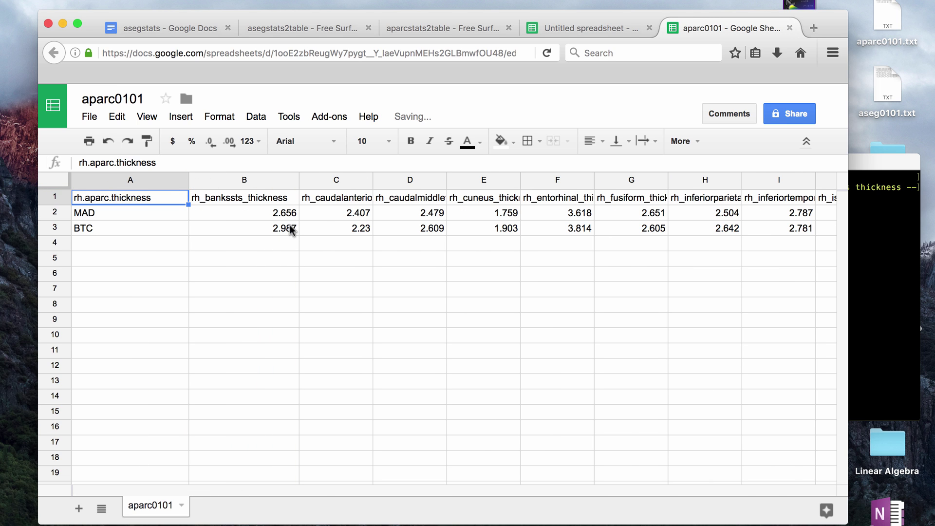
{"action": "scroll", "coordinate": [398, 247], "scroll_direction": "right", "scroll_amount": 10}
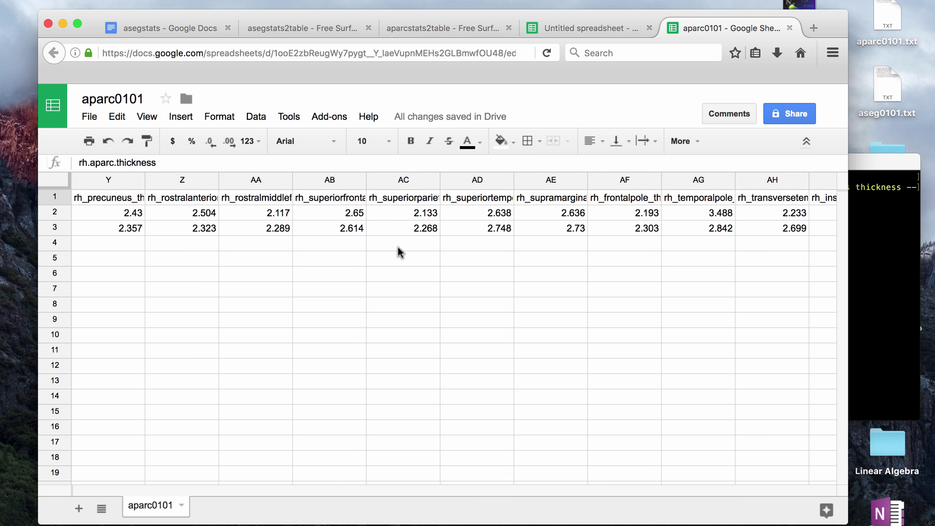
{"action": "scroll", "coordinate": [399, 247], "scroll_direction": "right", "scroll_amount": 4}
{"action": "scroll", "coordinate": [399, 247], "scroll_direction": "left", "scroll_amount": 4}
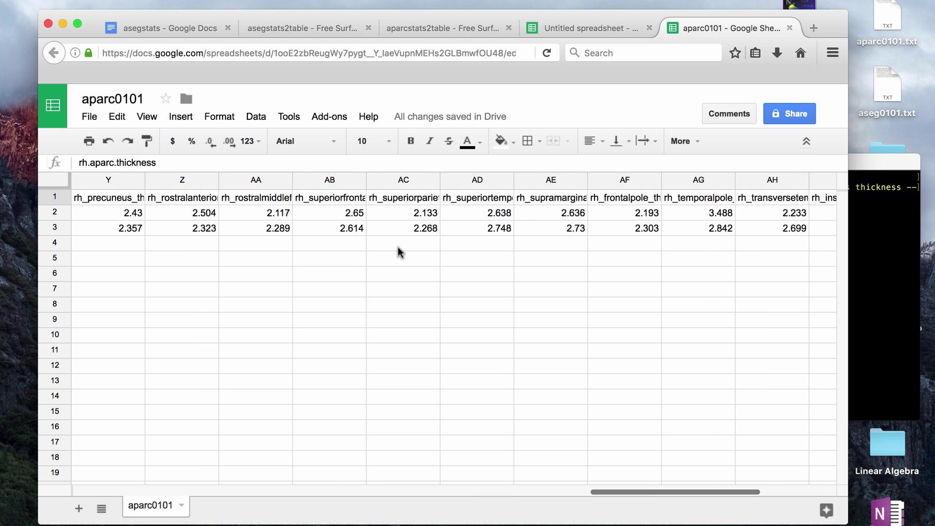
{"action": "scroll", "coordinate": [399, 247], "scroll_direction": "left", "scroll_amount": 10}
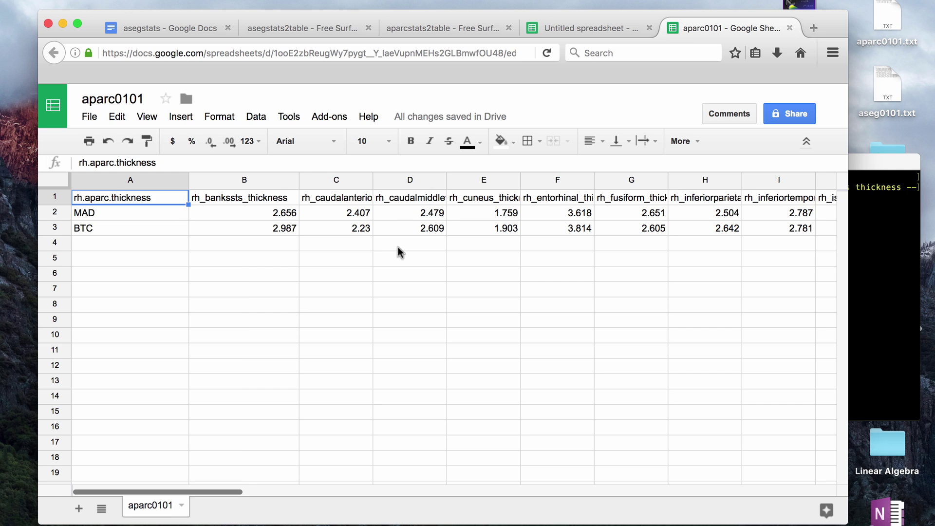
{"action": "left_click_drag", "start_coordinate": [446, 178], "coordinate": [474, 178]}
{"action": "scroll", "coordinate": [618, 233], "scroll_direction": "down", "scroll_amount": 1}
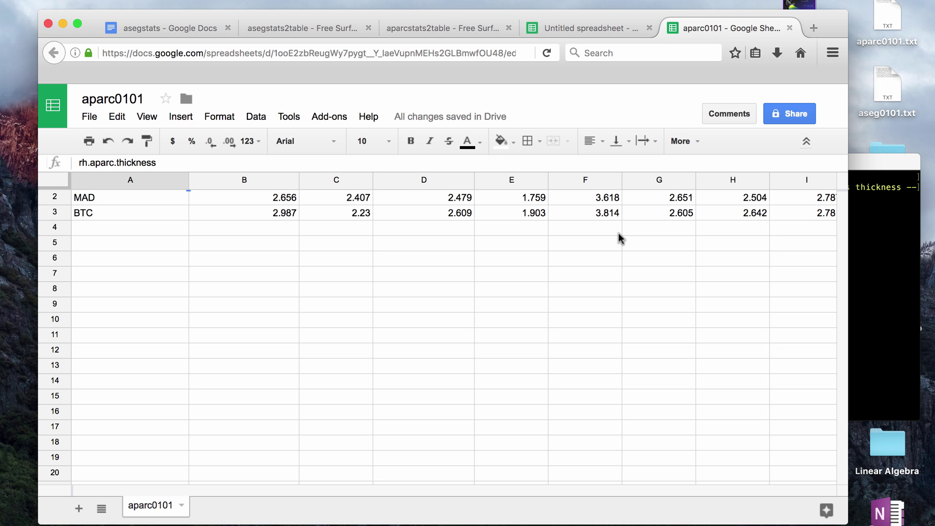
Go back to the aparcstats2table wiki page and scroll through it.
{"action": "left_click", "coordinate": [433, 34]}
{"action": "scroll", "coordinate": [396, 209], "scroll_direction": "down", "scroll_amount": 8}
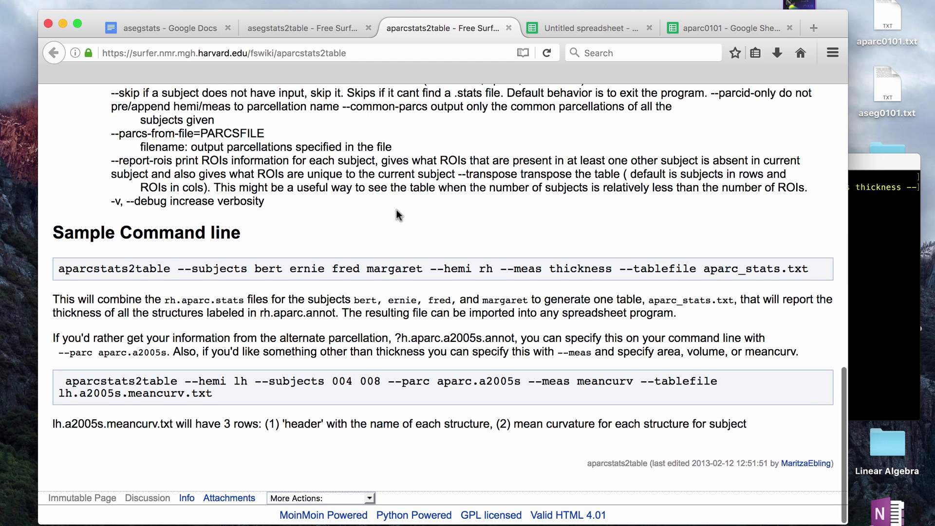
{"action": "scroll", "coordinate": [397, 210], "scroll_direction": "up", "scroll_amount": 15}
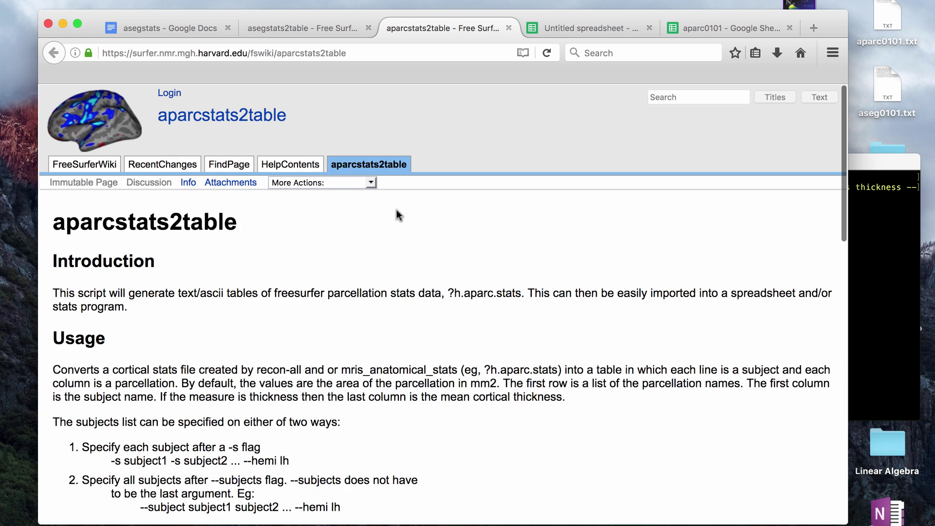